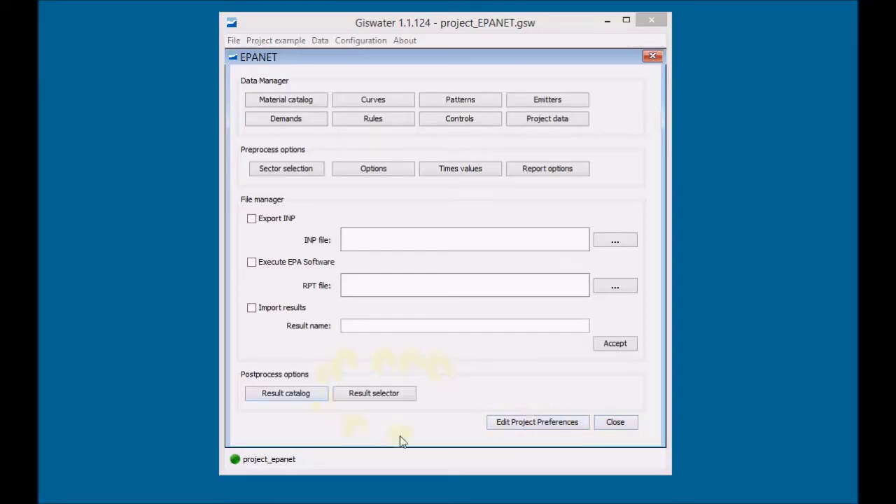
Select hypothesis_01 as the Giswater result id, then minimize Giswater to return to QGIS
{"action": "left_click", "coordinate": [377, 394]}
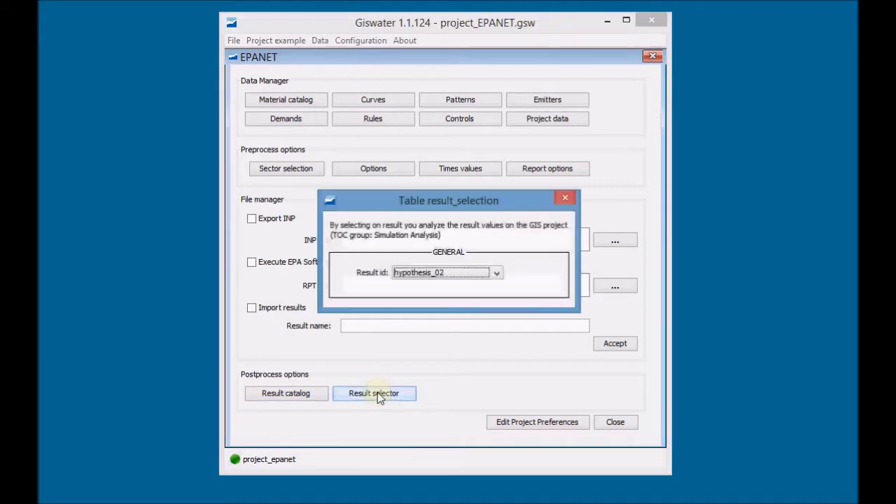
{"action": "left_click", "coordinate": [495, 276]}
{"action": "left_click", "coordinate": [495, 290]}
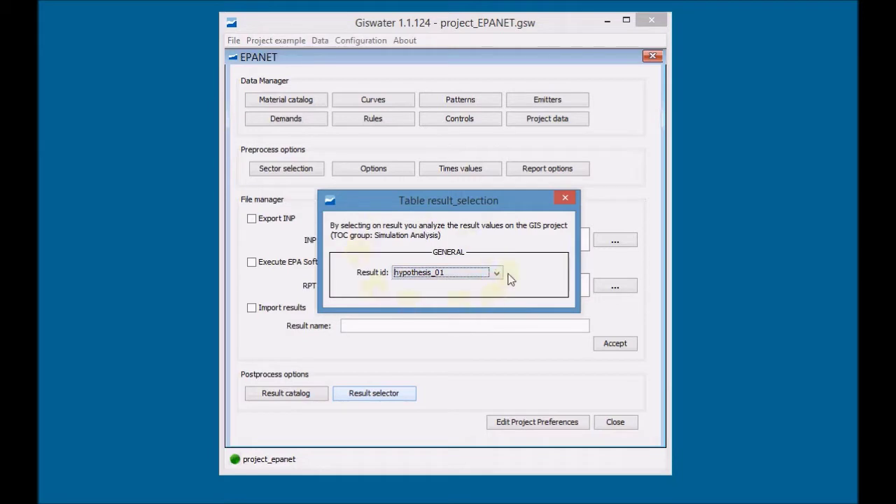
{"action": "left_click", "coordinate": [565, 198]}
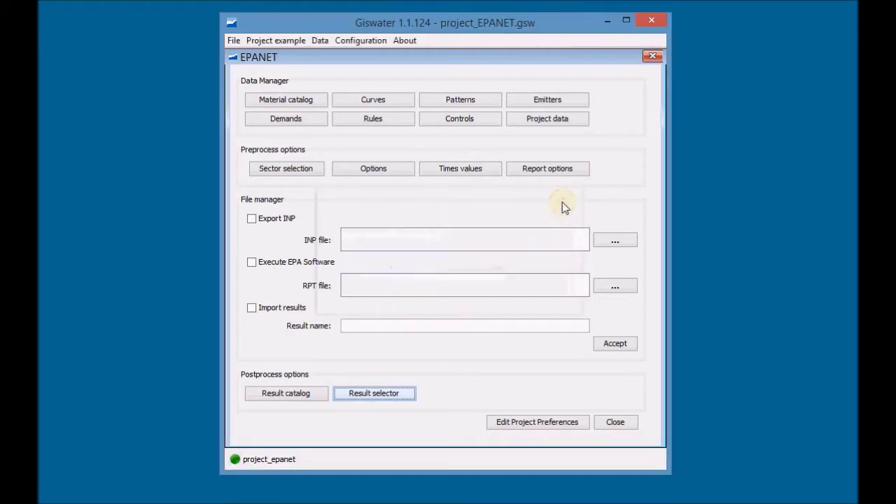
{"action": "left_click", "coordinate": [606, 21]}
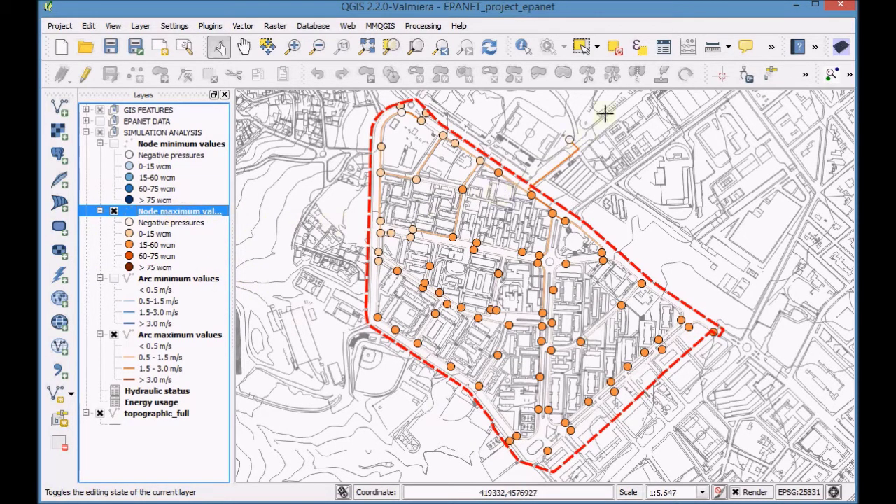
{"action": "left_click", "coordinate": [660, 53]}
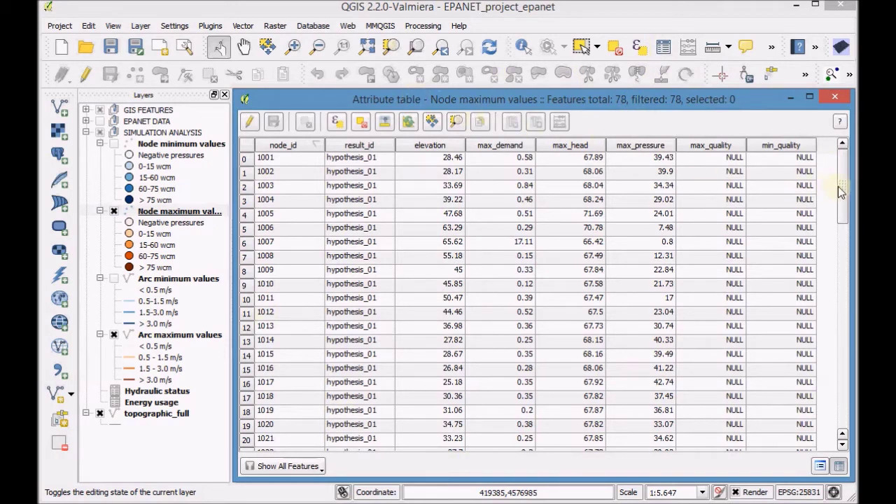
{"action": "mouse_move", "coordinate": [844, 188]}
{"action": "left_mouse_down"}
{"action": "mouse_move", "coordinate": [843, 396]}
{"action": "mouse_move", "coordinate": [843, 180]}
{"action": "left_mouse_up"}
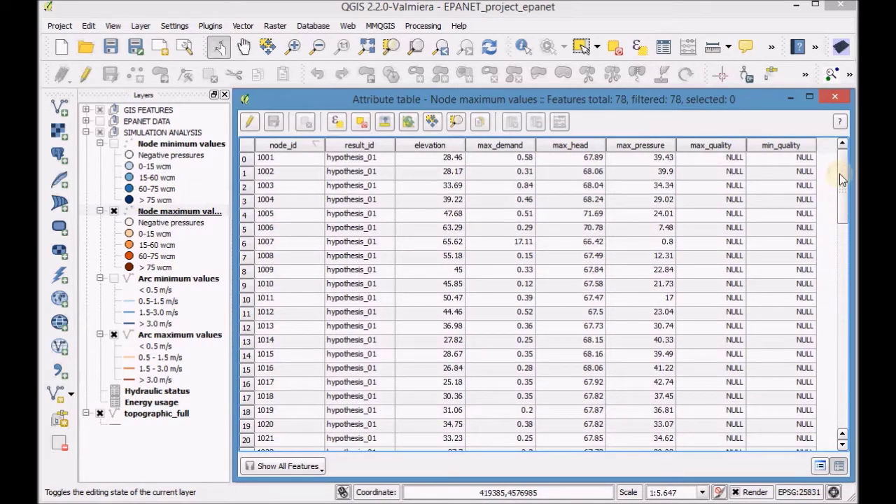
{"action": "left_click", "coordinate": [837, 98]}
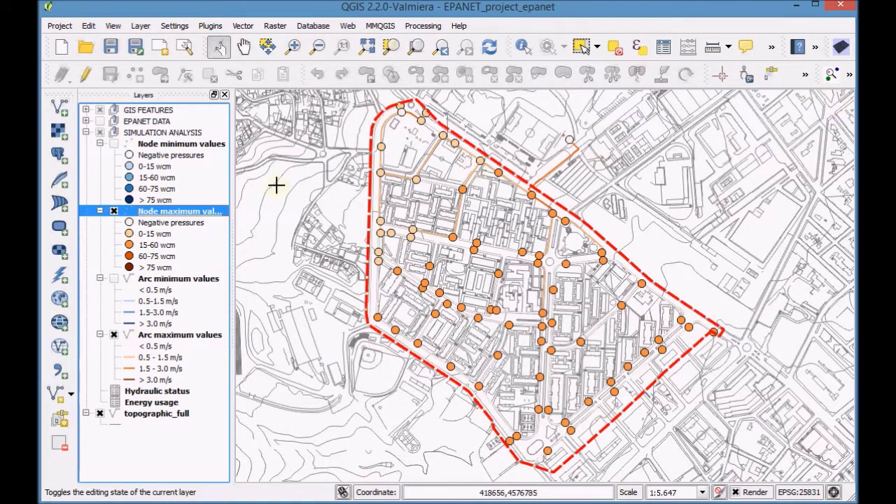
Save the Node maximum values layer in DBF format as node_pressure in the Exersice folder
{"action": "right_click", "coordinate": [166, 211]}
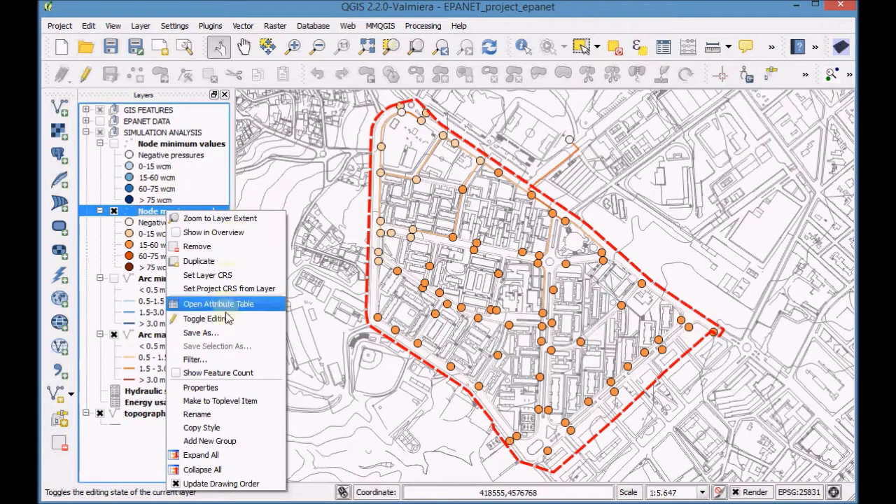
{"action": "left_click", "coordinate": [210, 334]}
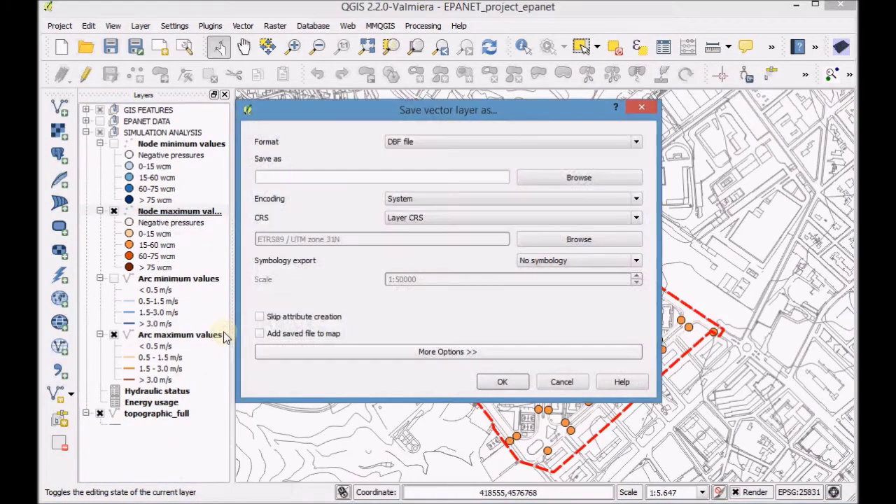
{"action": "left_click", "coordinate": [590, 144]}
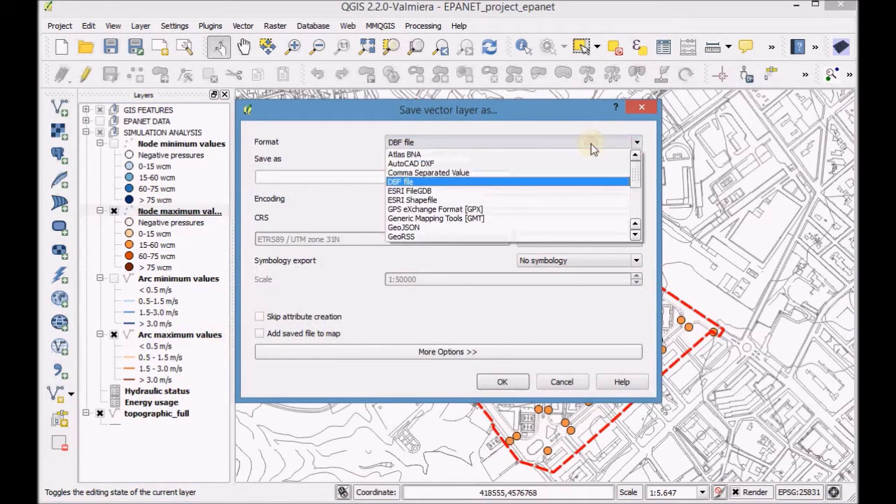
{"action": "left_click", "coordinate": [580, 182]}
{"action": "left_click", "coordinate": [363, 175]}
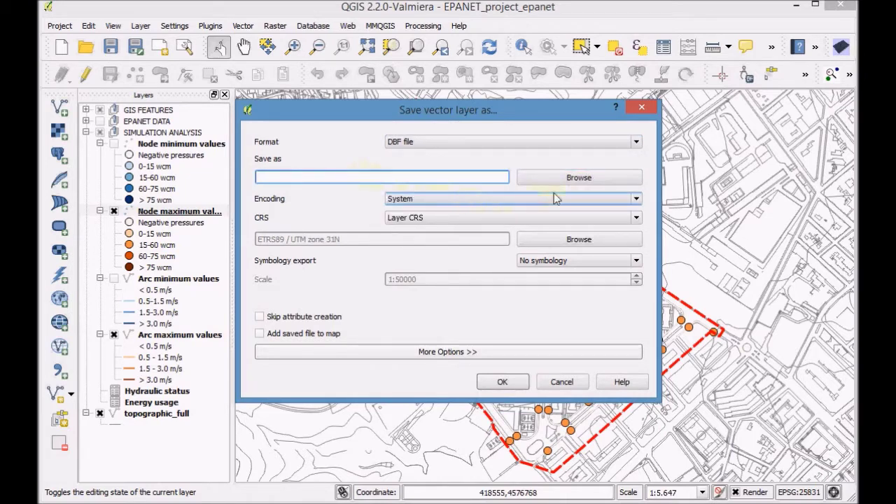
{"action": "left_click", "coordinate": [579, 179]}
{"action": "type", "text": "node_pressure"}
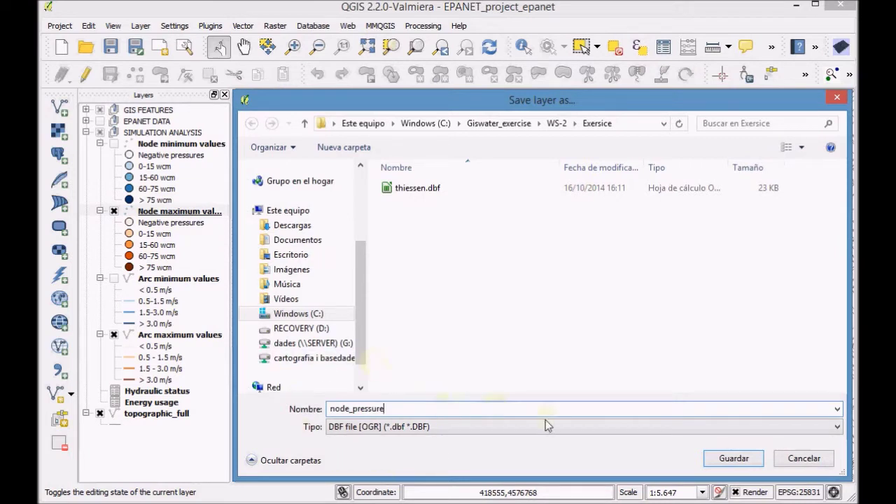
{"action": "left_click", "coordinate": [732, 459]}
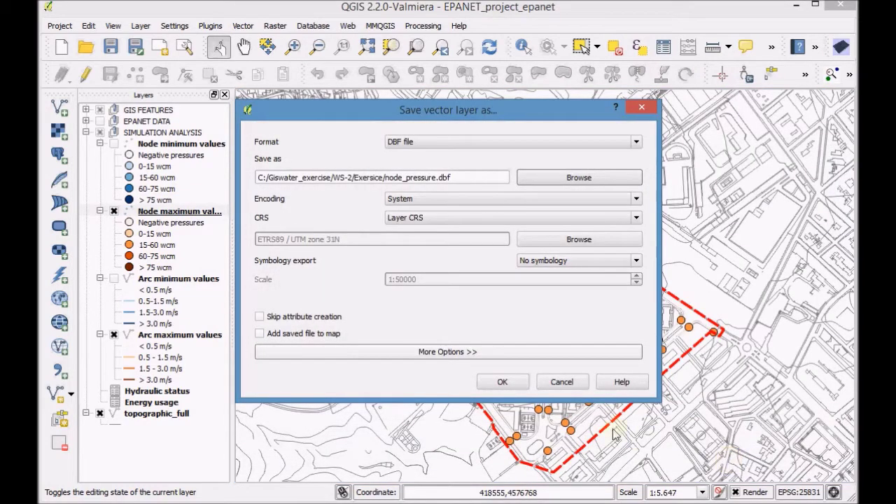
{"action": "left_click", "coordinate": [502, 382]}
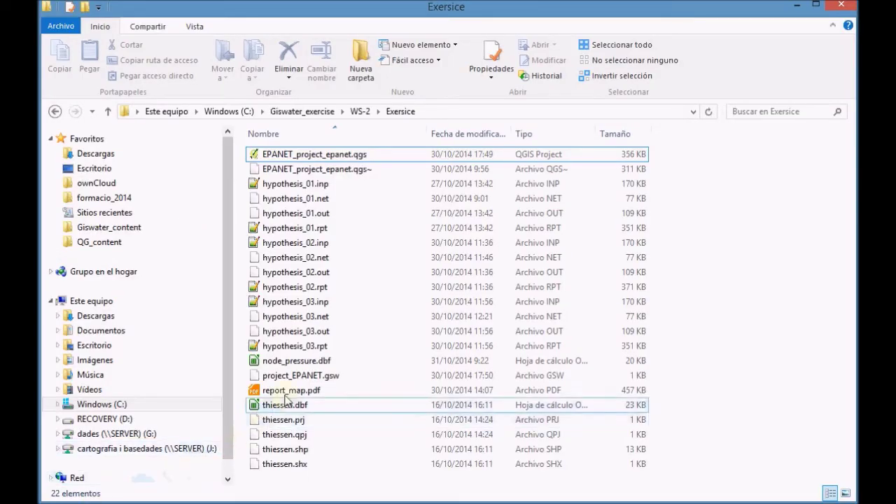
Open node_pressure.dbf in LibreOffice Calc, accepting the default import character set
{"action": "left_click", "coordinate": [331, 362]}
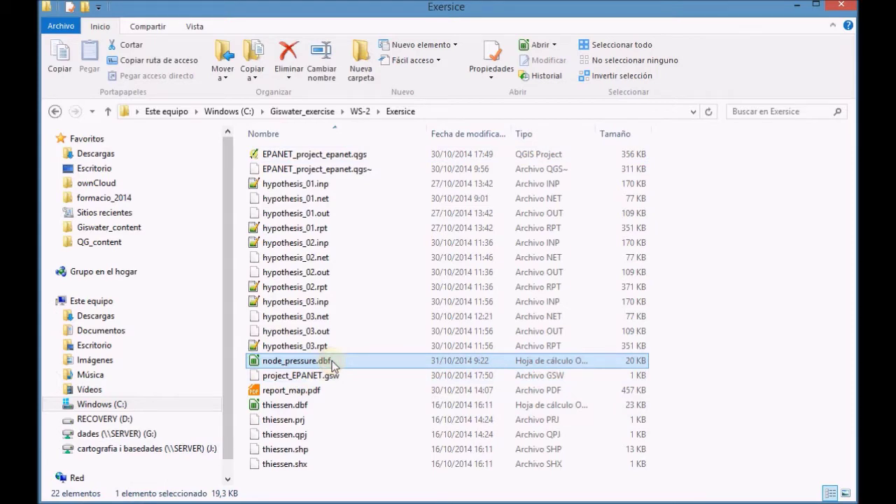
{"action": "double_click", "coordinate": [332, 362]}
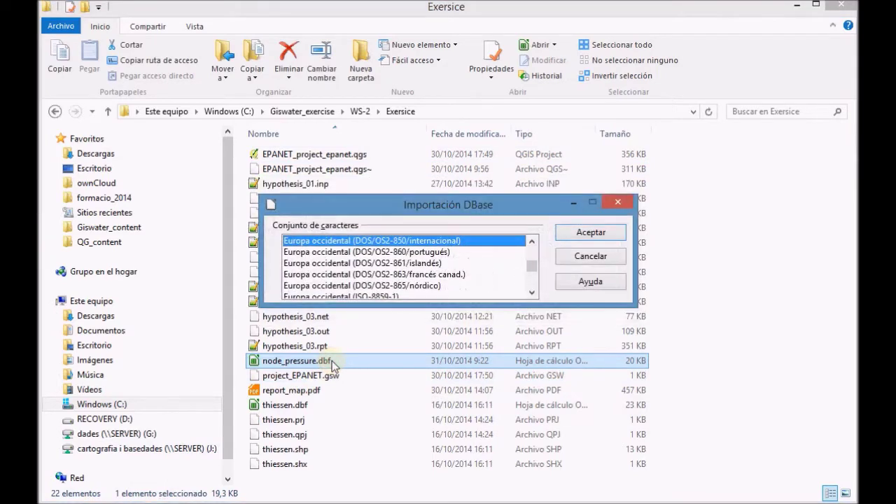
{"action": "left_click", "coordinate": [588, 234]}
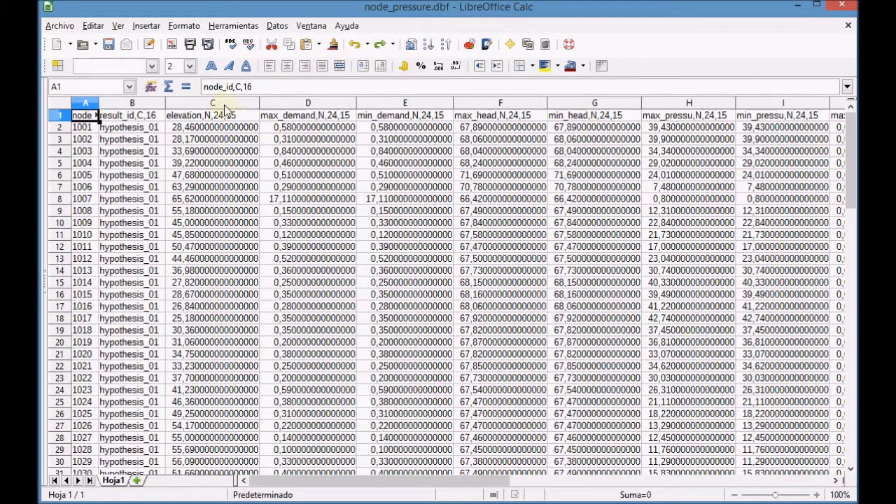
Format columns C to K with 3 decimal places instead of 15
{"action": "left_click", "coordinate": [223, 104]}
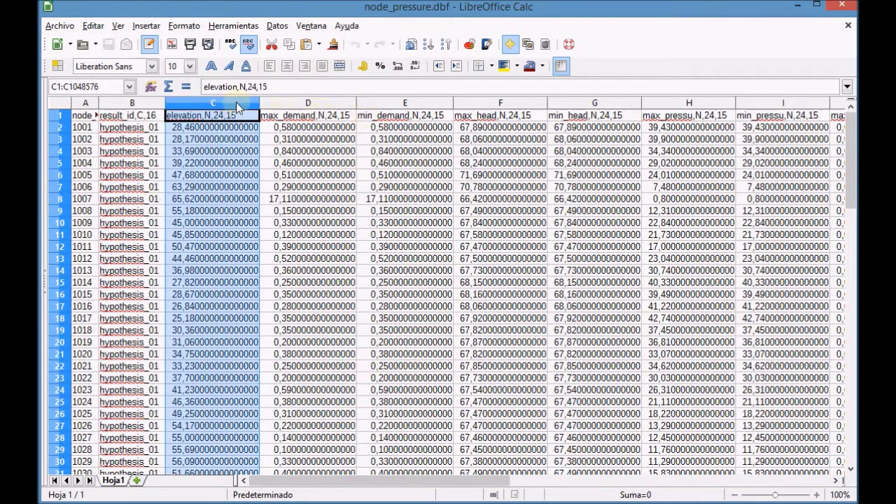
{"action": "mouse_move", "coordinate": [236, 101]}
{"action": "left_mouse_down"}
{"action": "mouse_move", "coordinate": [545, 115]}
{"action": "mouse_move", "coordinate": [844, 109]}
{"action": "left_mouse_up"}
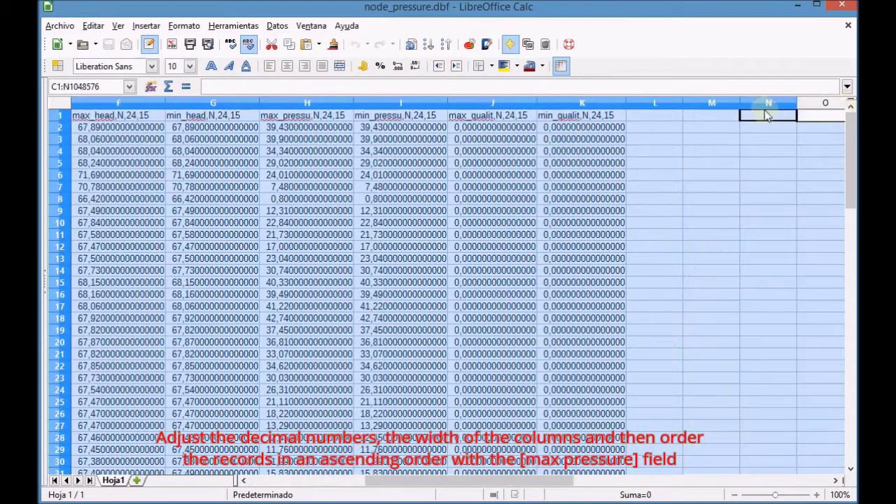
{"action": "left_click_drag", "start_coordinate": [844, 108], "coordinate": [609, 114]}
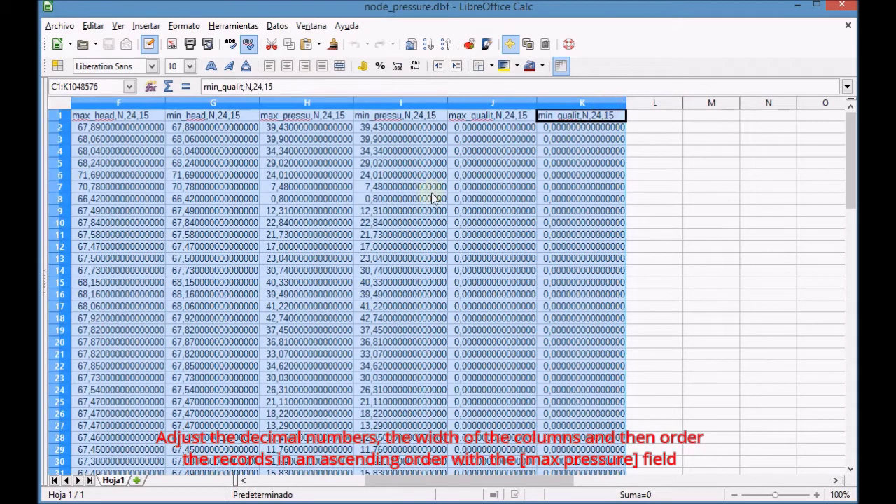
{"action": "right_click", "coordinate": [308, 251]}
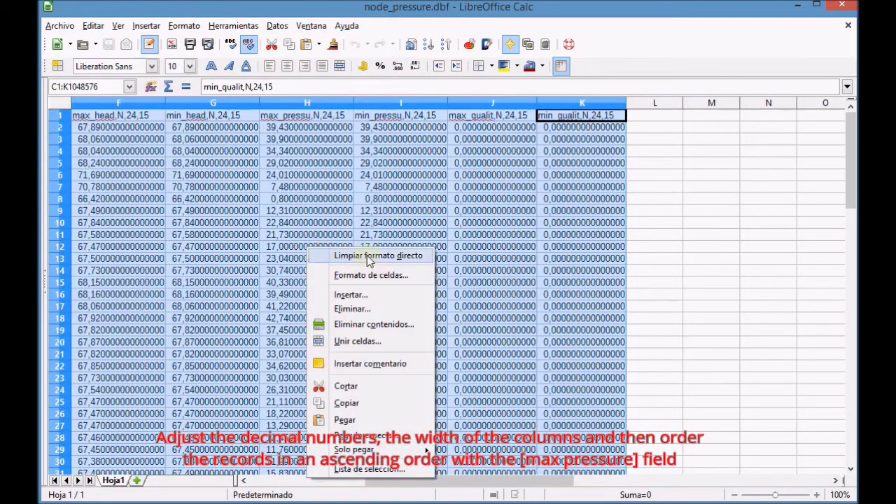
{"action": "left_click", "coordinate": [373, 275]}
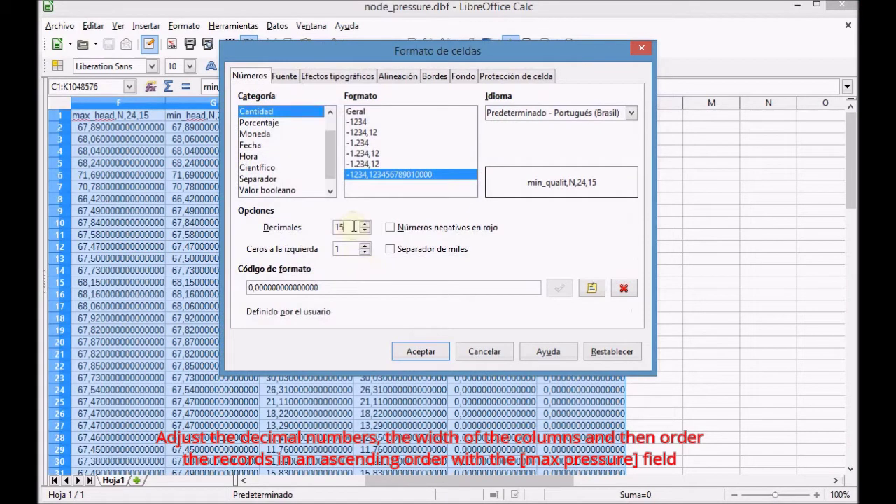
{"action": "left_click_drag", "start_coordinate": [354, 226], "coordinate": [336, 225]}
{"action": "type", "text": "3"}
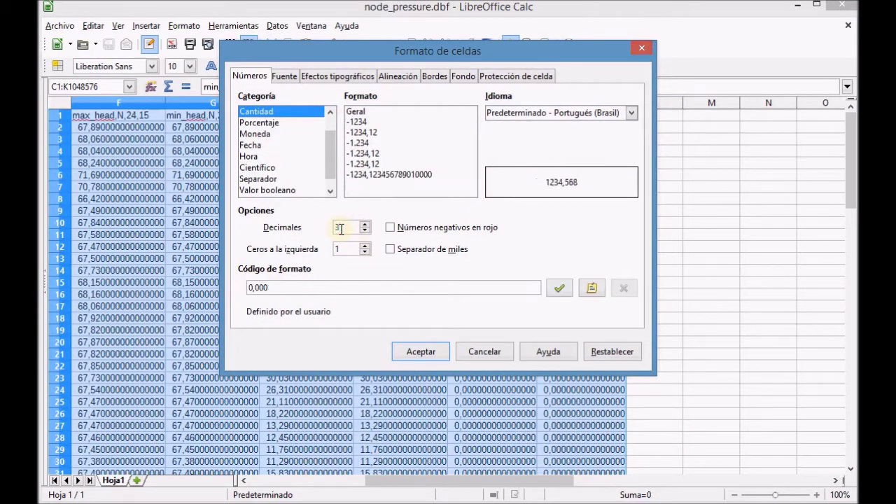
{"action": "left_click", "coordinate": [413, 348]}
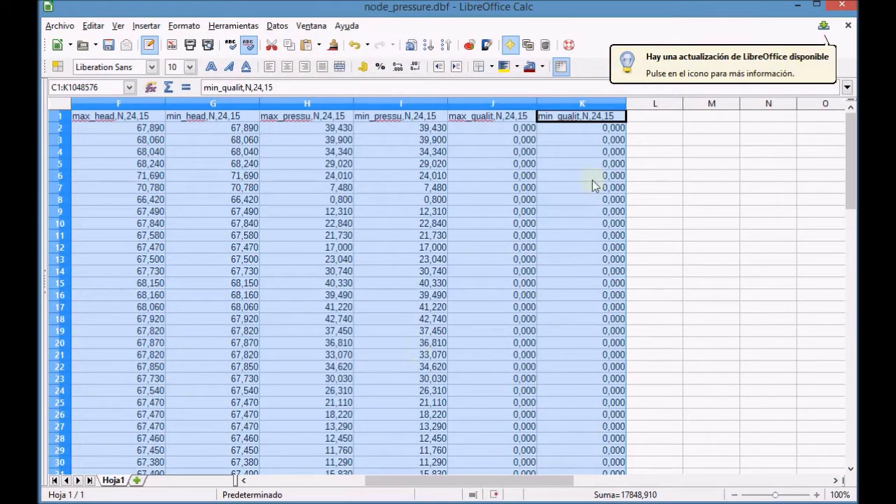
Narrow columns C to K so all fields fit on screen, then clear the selection
{"action": "left_click_drag", "start_coordinate": [625, 104], "coordinate": [594, 104]}
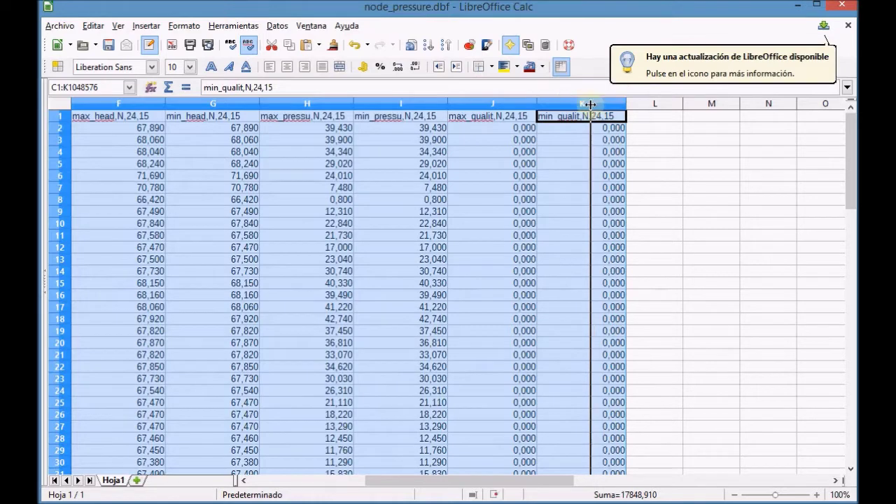
{"action": "left_click_drag", "start_coordinate": [594, 103], "coordinate": [592, 104]}
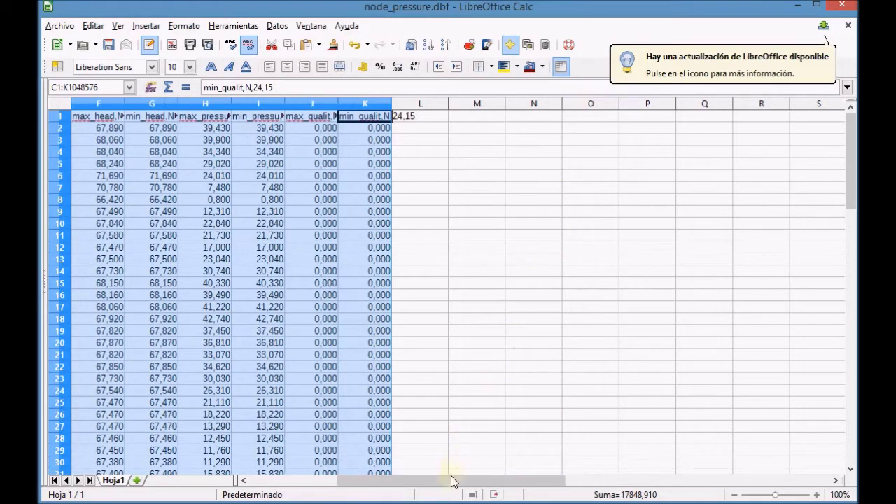
{"action": "left_click_drag", "start_coordinate": [452, 482], "coordinate": [363, 481]}
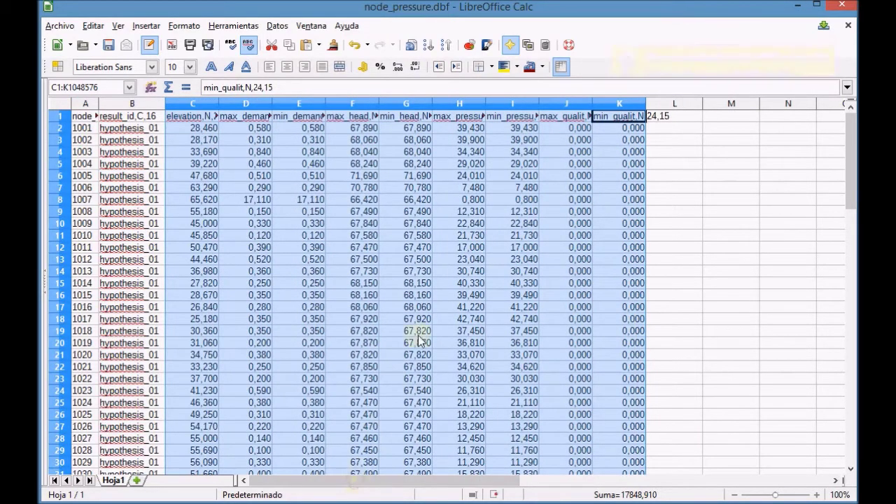
{"action": "left_click", "coordinate": [463, 176]}
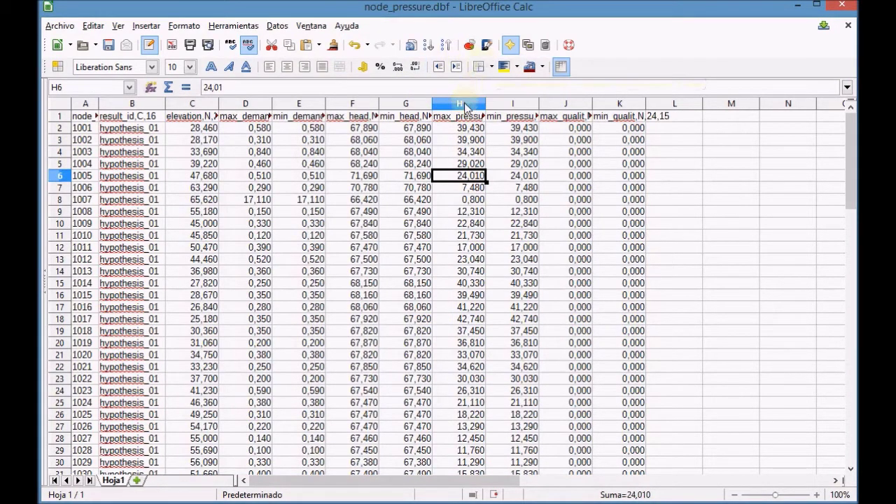
Sort the whole table ascending by maximum pressure in column H
{"action": "left_click", "coordinate": [465, 106]}
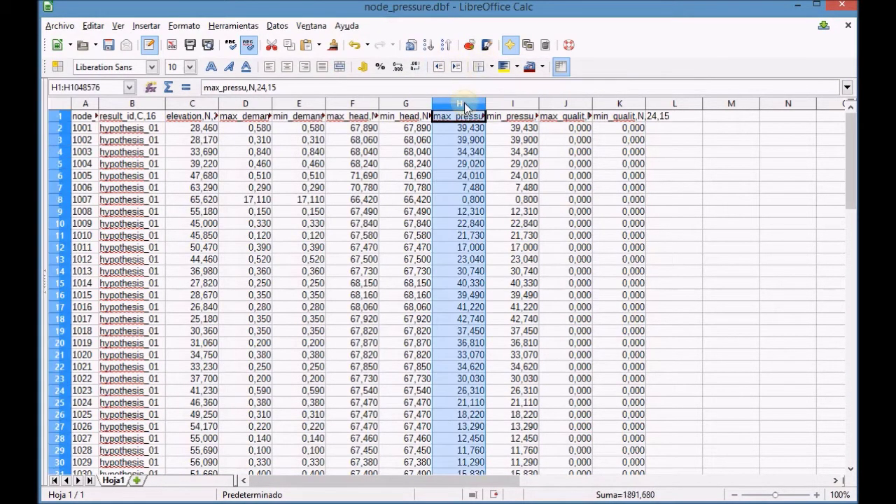
{"action": "left_click", "coordinate": [429, 45]}
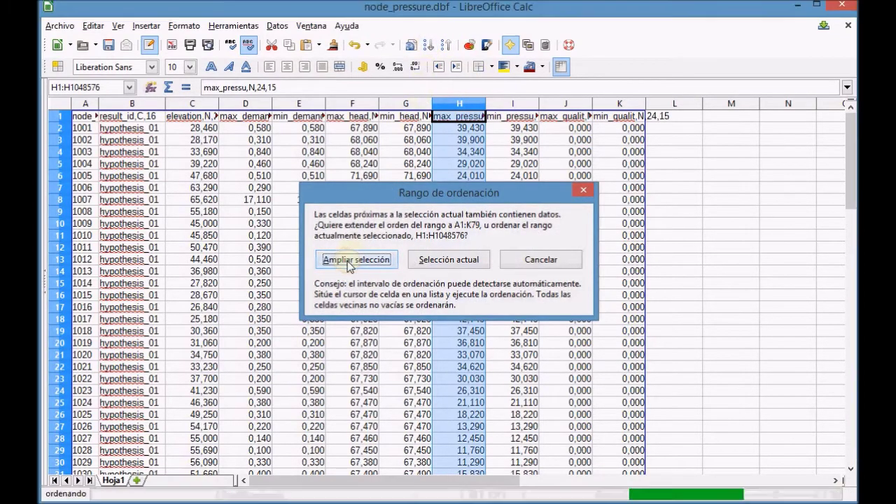
{"action": "left_click", "coordinate": [352, 260]}
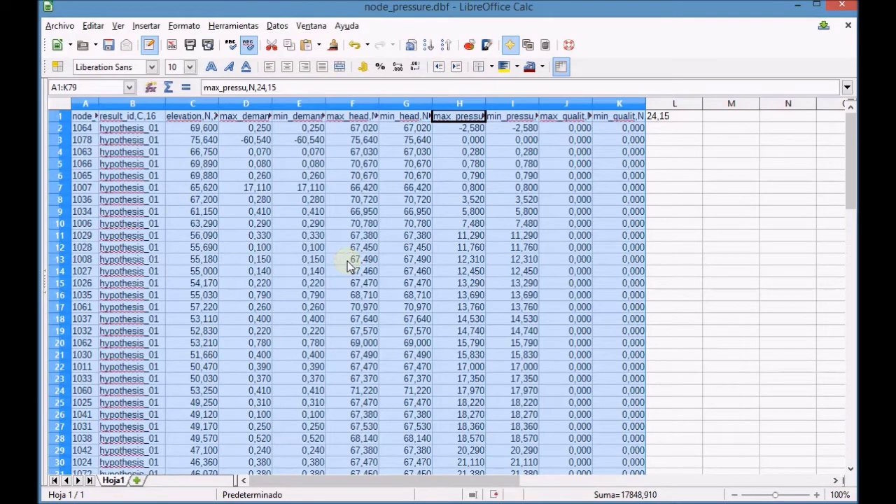
{"action": "left_click", "coordinate": [711, 258]}
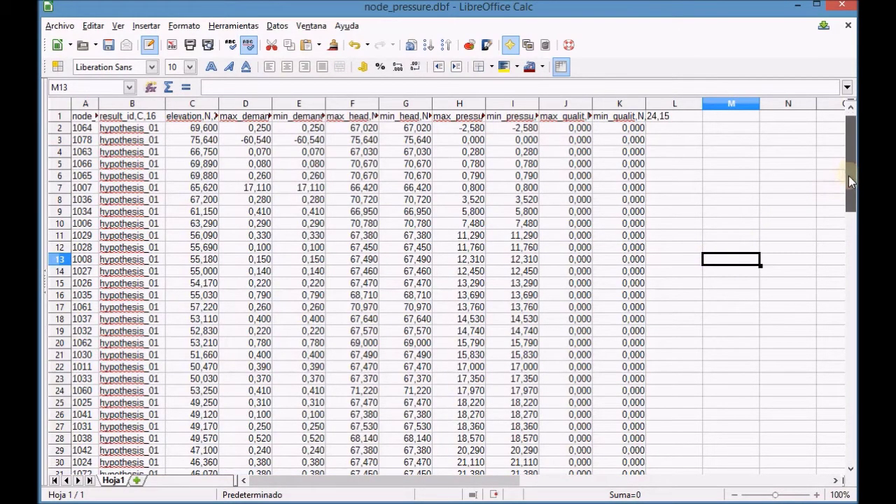
Scroll down to review all 78 sorted node rows, then switch to EPANET 2
{"action": "left_click_drag", "start_coordinate": [849, 181], "coordinate": [839, 345]}
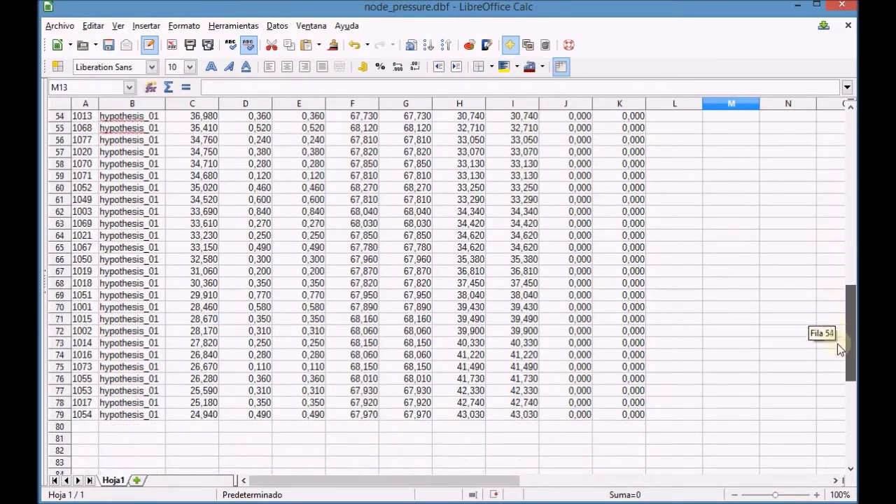
{"action": "left_click_drag", "start_coordinate": [837, 344], "coordinate": [841, 380]}
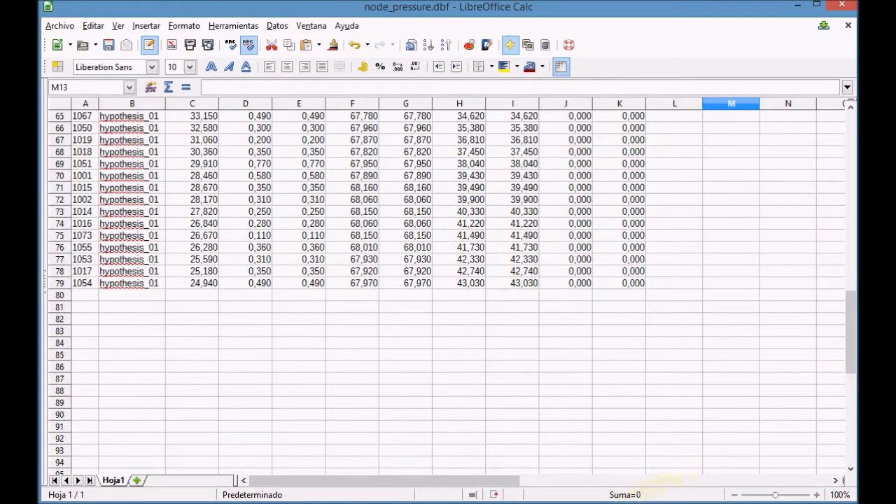
{"action": "key", "text": "alt+Tab"}
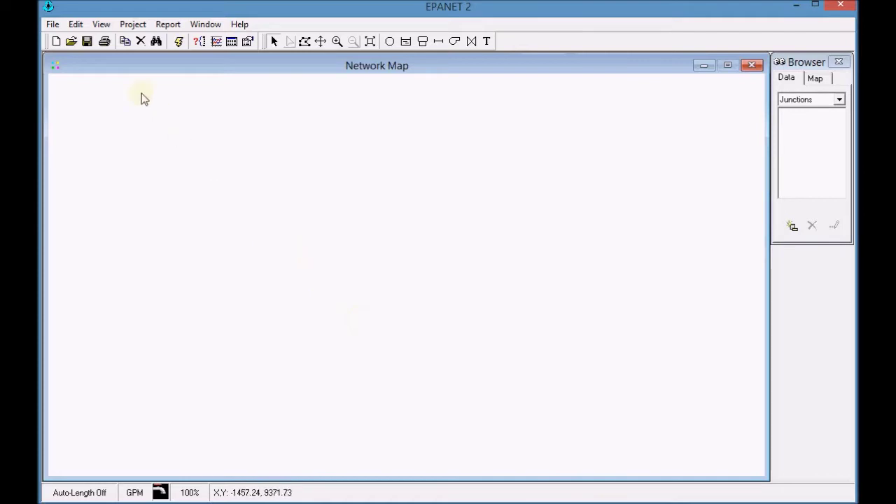
Open hypothesis_01.net without saving the empty project, and run the hydraulic simulation
{"action": "left_click", "coordinate": [55, 26]}
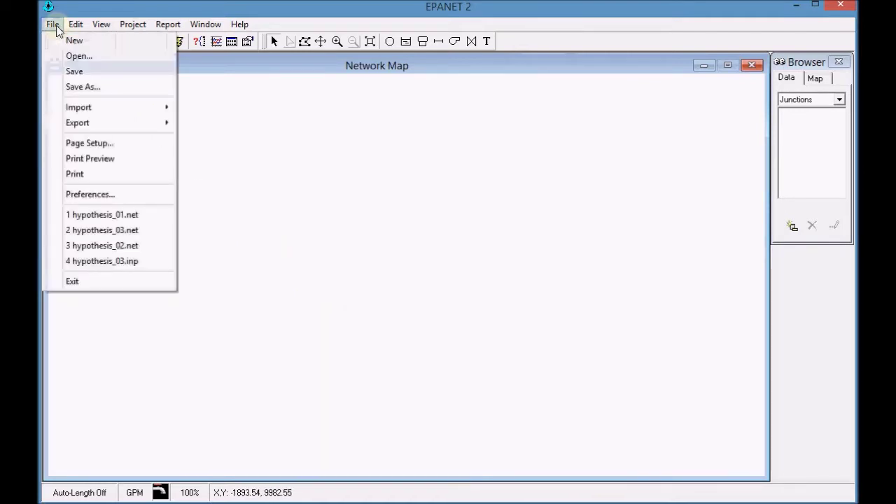
{"action": "left_click", "coordinate": [53, 60]}
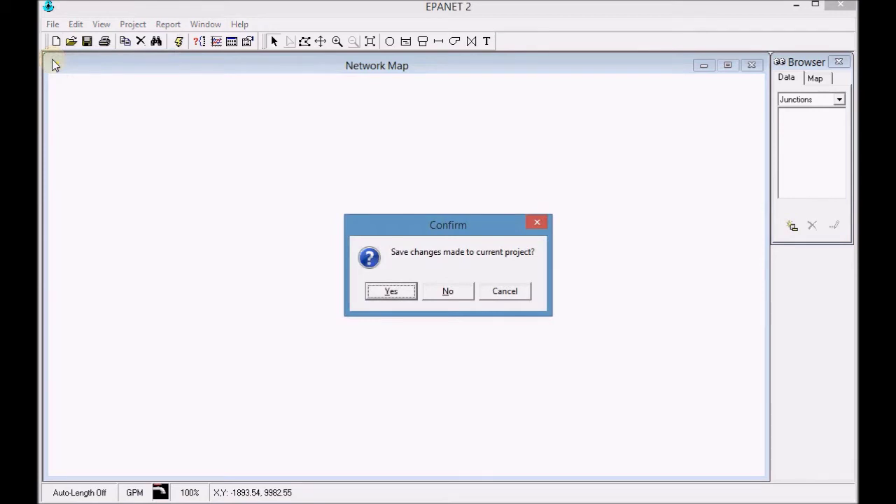
{"action": "left_click", "coordinate": [460, 294]}
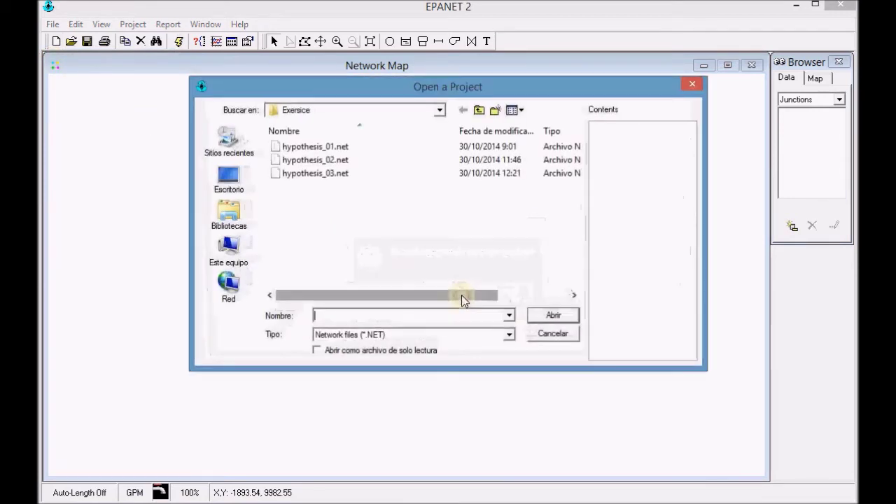
{"action": "left_click", "coordinate": [342, 148]}
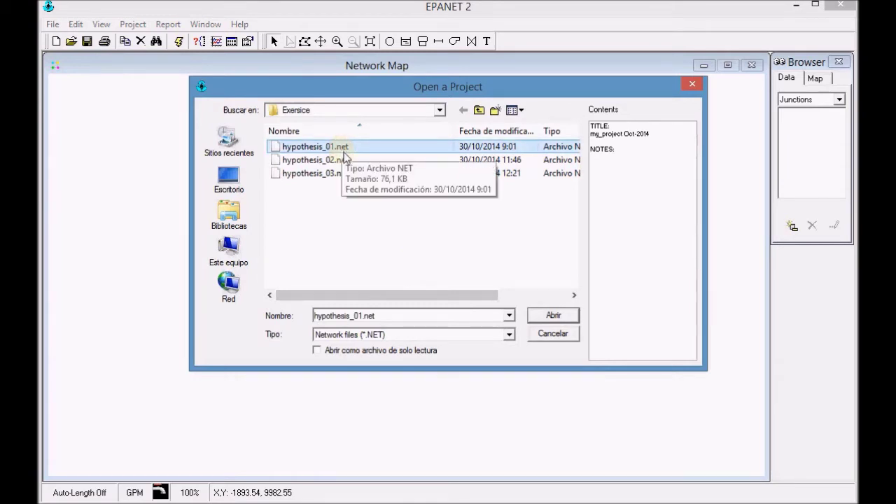
{"action": "left_click", "coordinate": [556, 319]}
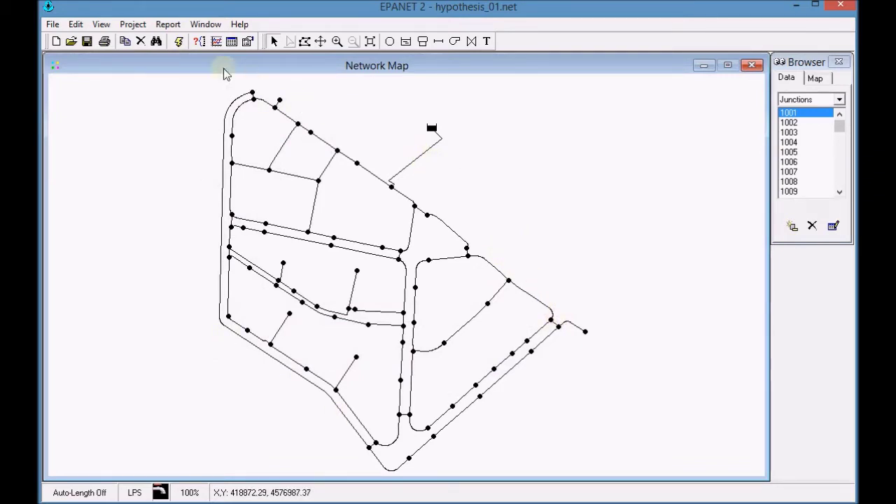
{"action": "left_click", "coordinate": [179, 42]}
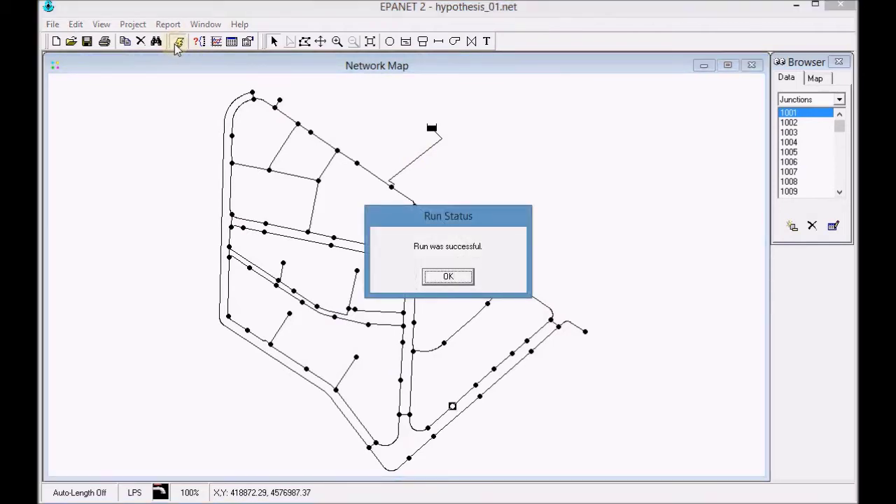
Display nodes coloured by Pressure and move the pressure legend to the map's upper right
{"action": "left_click", "coordinate": [446, 277]}
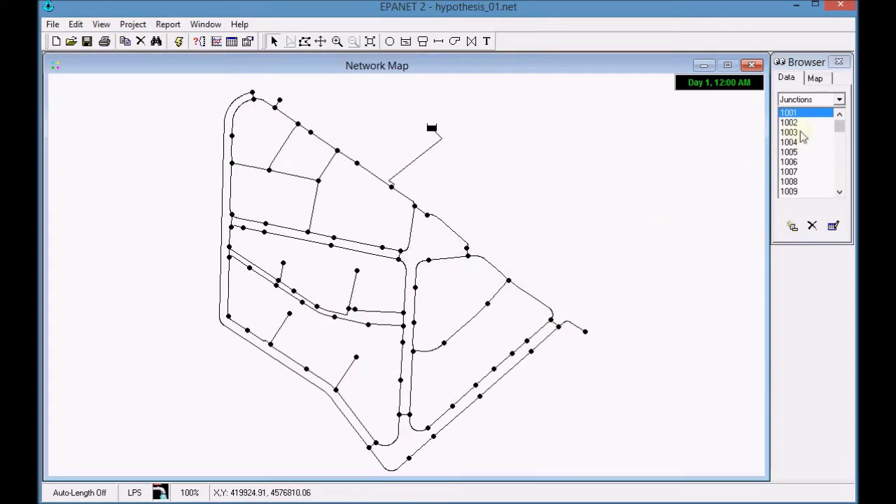
{"action": "left_click", "coordinate": [819, 79]}
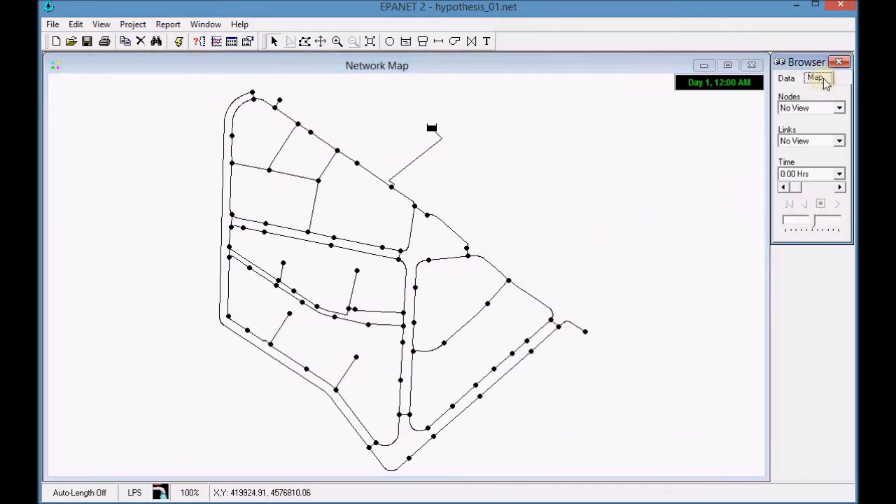
{"action": "left_click", "coordinate": [839, 108]}
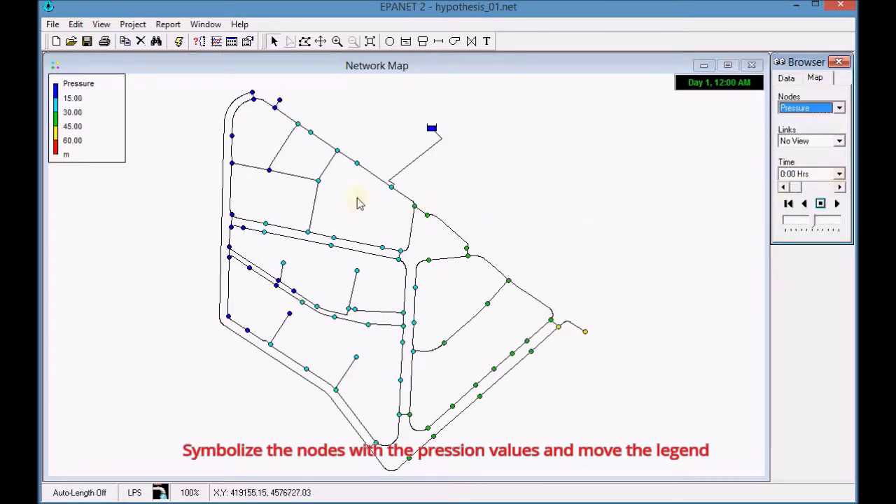
{"action": "mouse_move", "coordinate": [110, 105]}
{"action": "left_mouse_down"}
{"action": "mouse_move", "coordinate": [590, 168]}
{"action": "mouse_move", "coordinate": [636, 146]}
{"action": "left_mouse_up"}
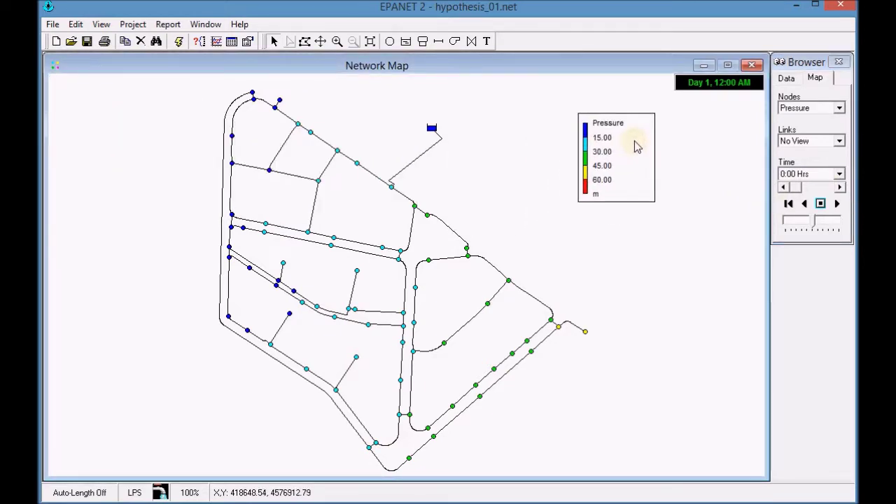
Set node size 2 proportional to value, and show node IDs in transparent text
{"action": "right_click", "coordinate": [485, 175]}
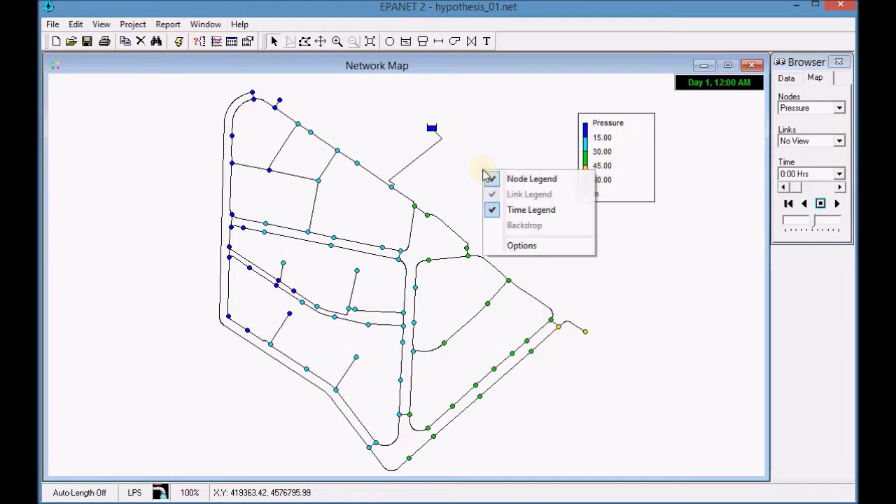
{"action": "left_click", "coordinate": [533, 248]}
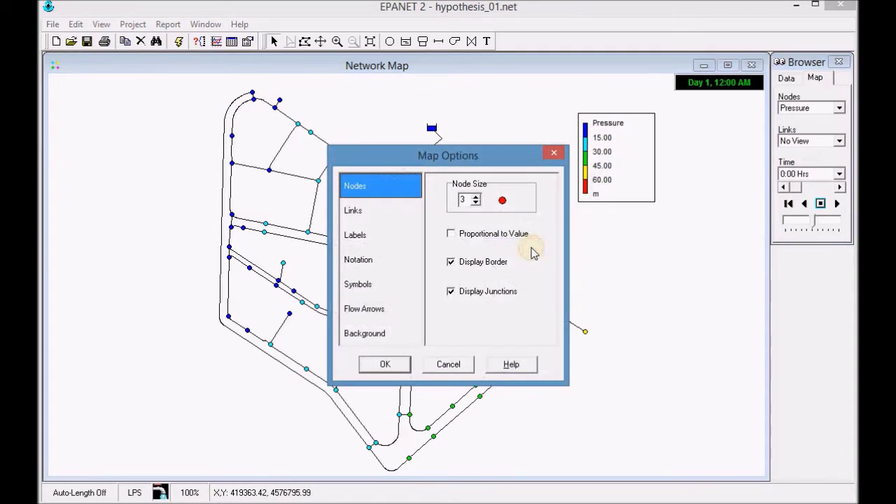
{"action": "left_click", "coordinate": [476, 203]}
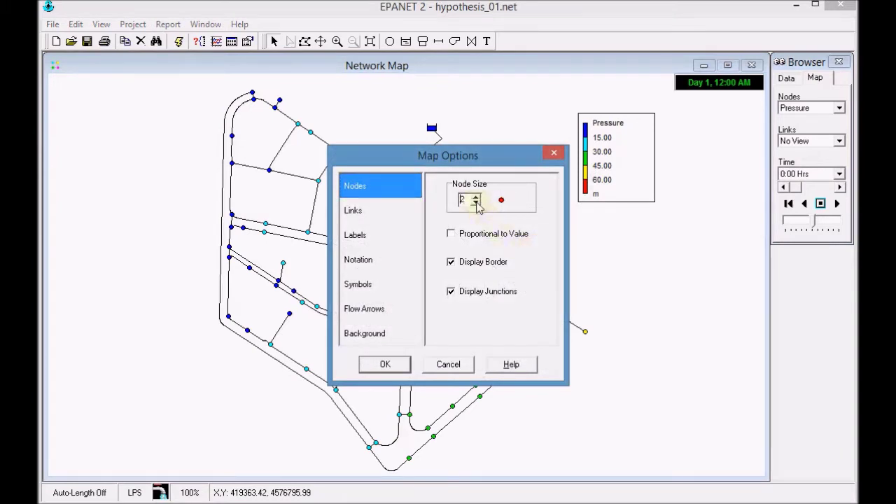
{"action": "left_click", "coordinate": [452, 238]}
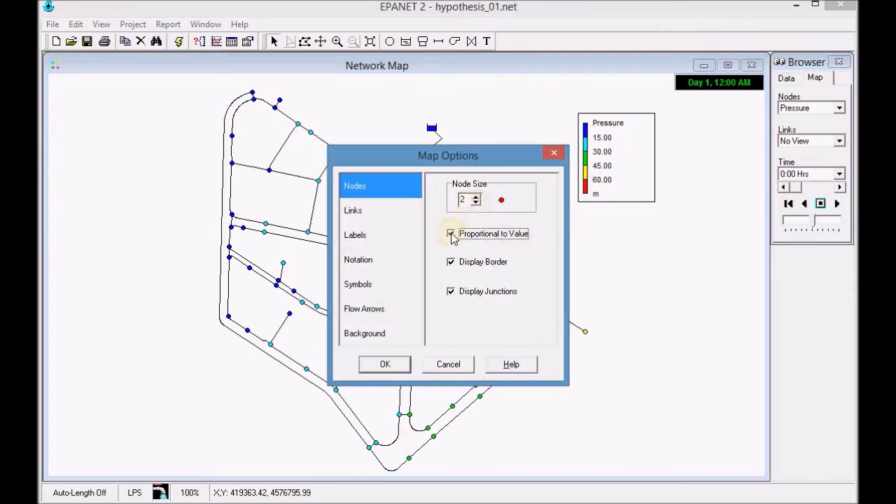
{"action": "left_click", "coordinate": [370, 261]}
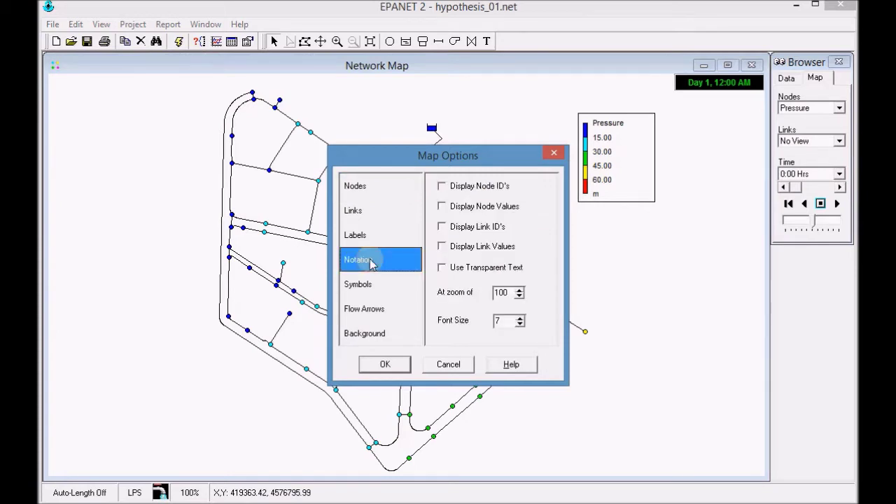
{"action": "left_click", "coordinate": [444, 187]}
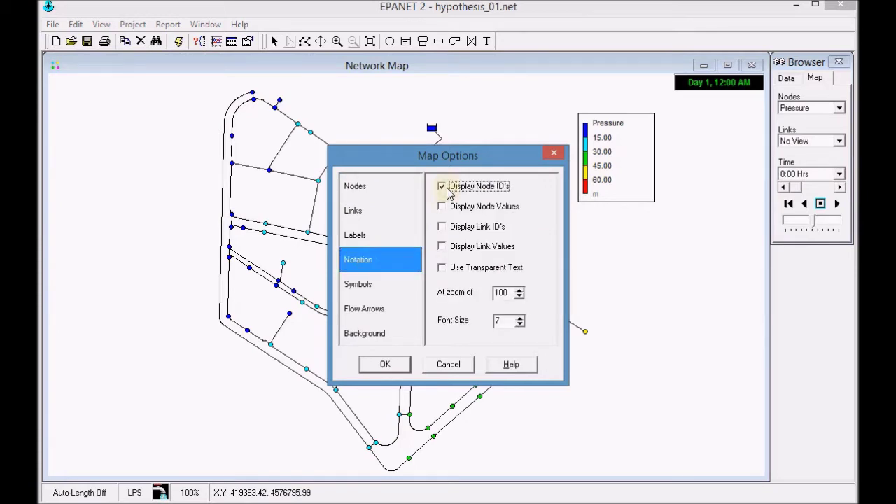
{"action": "left_click", "coordinate": [442, 269]}
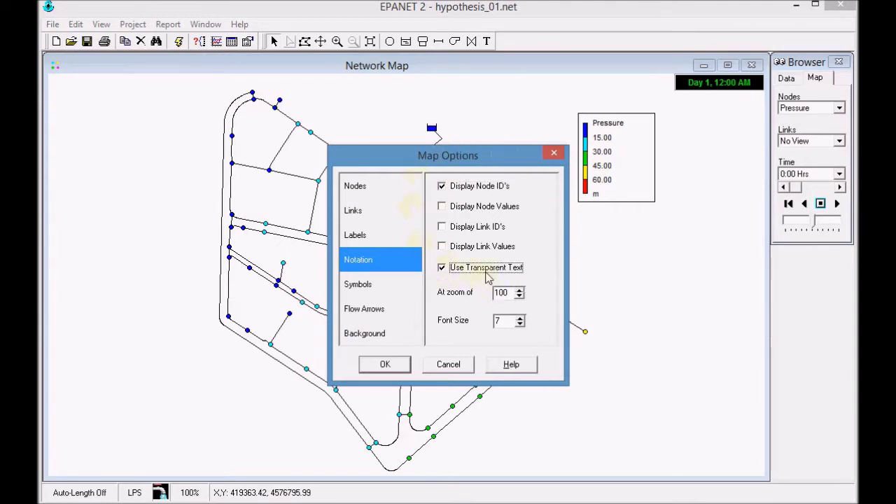
{"action": "left_click", "coordinate": [394, 365]}
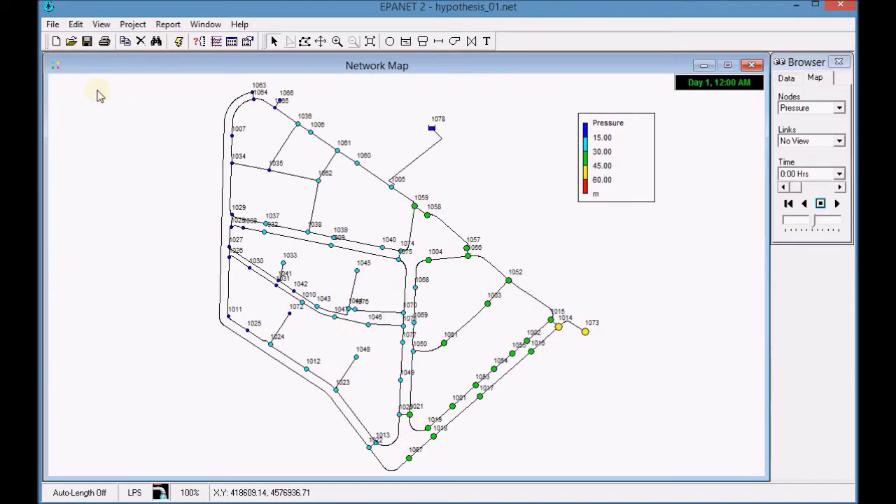
Print the map through PDFCreator with title node_pressure, saving it as node_pressure.pdf
{"action": "left_click", "coordinate": [53, 25]}
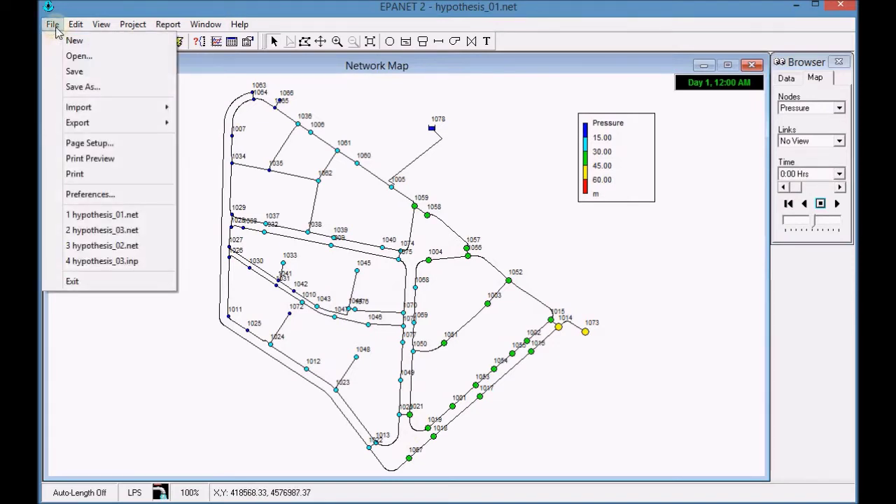
{"action": "left_click", "coordinate": [59, 179]}
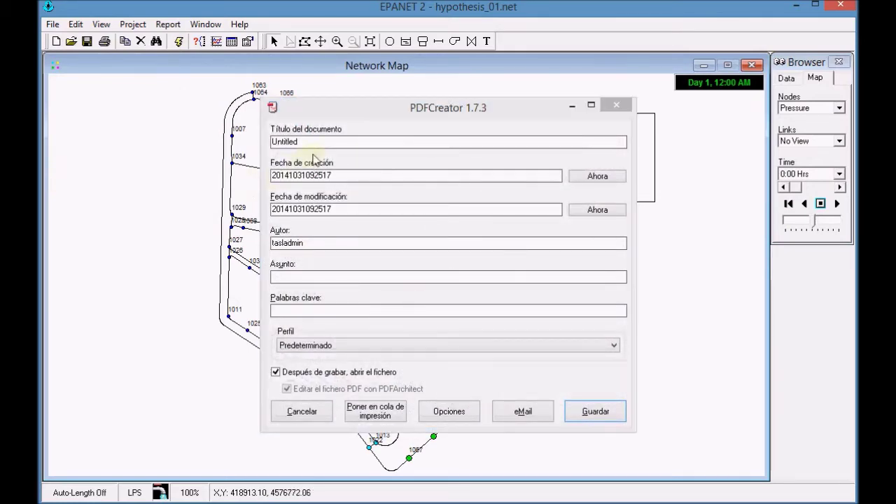
{"action": "double_click", "coordinate": [320, 142]}
{"action": "type", "text": "node_pressure"}
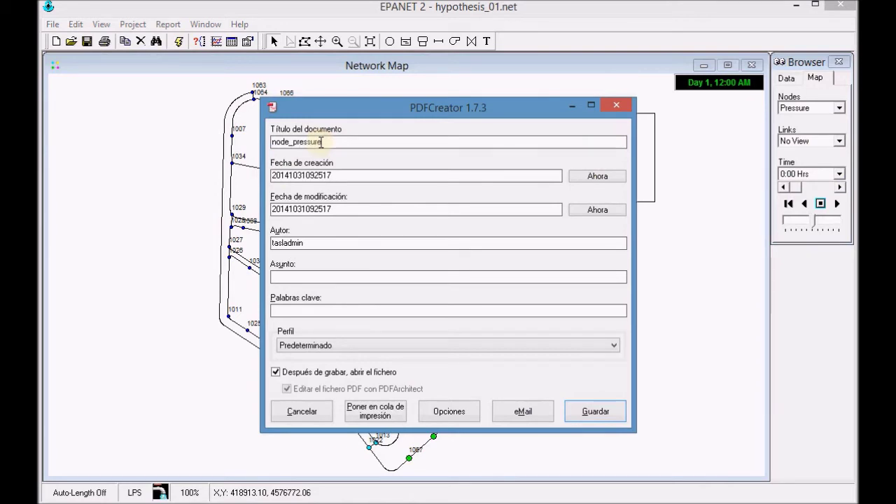
{"action": "left_click", "coordinate": [359, 142]}
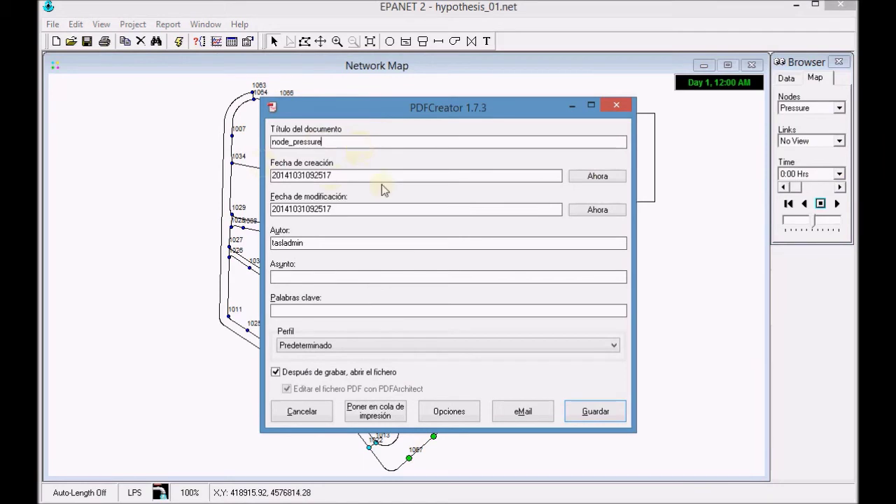
{"action": "left_click", "coordinate": [599, 412]}
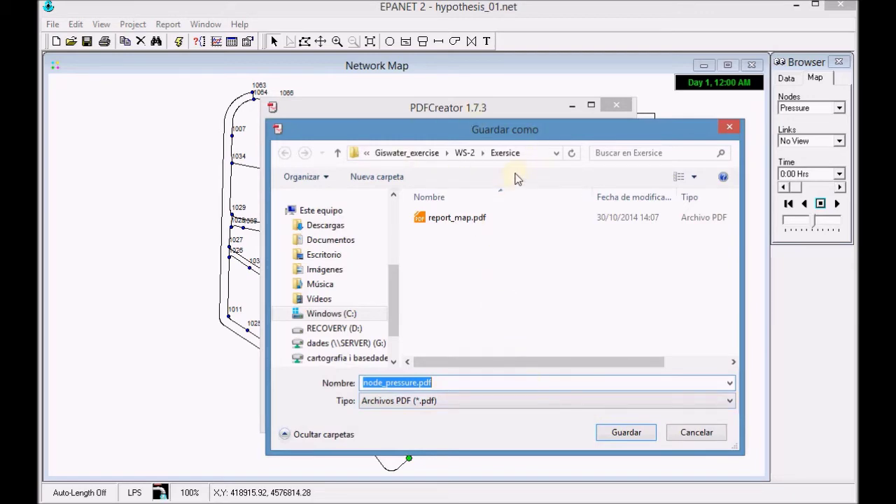
{"action": "left_click", "coordinate": [625, 432]}
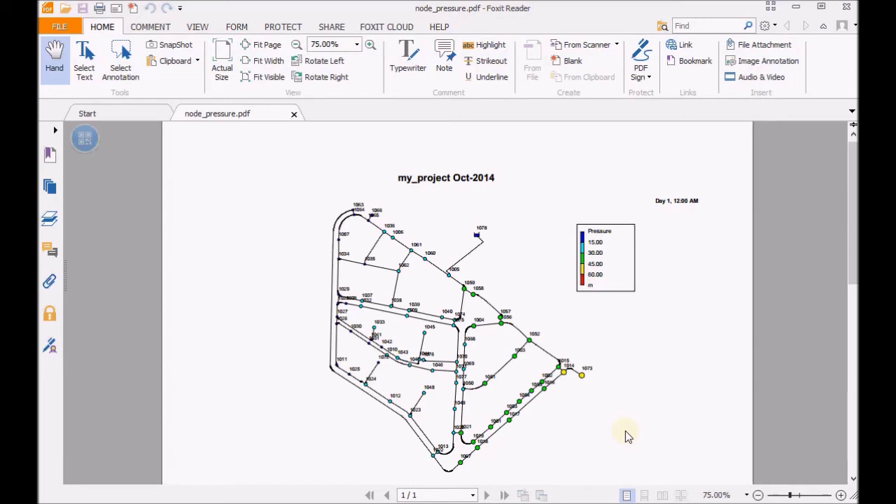
Snapshot the network map and pressure legend area of node_pressure.pdf to the clipboard
{"action": "left_click", "coordinate": [180, 48]}
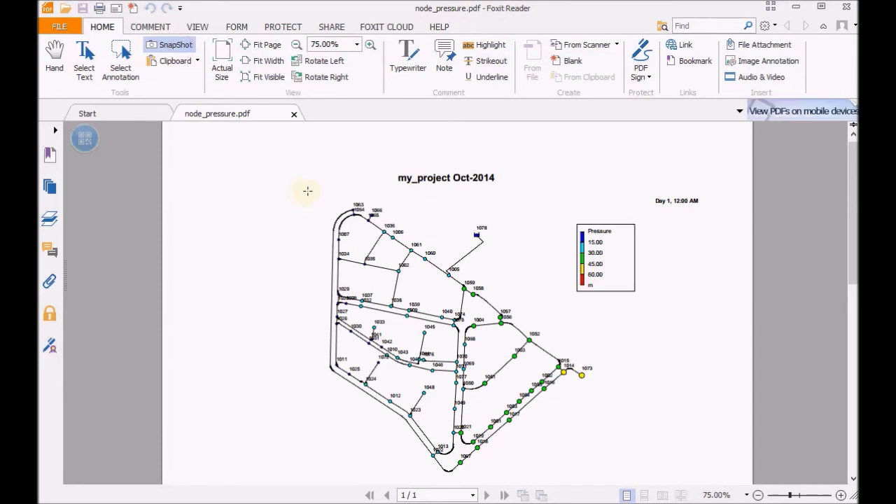
{"action": "left_click_drag", "start_coordinate": [325, 202], "coordinate": [528, 329]}
{"action": "left_click_drag", "start_coordinate": [630, 406], "coordinate": [726, 475]}
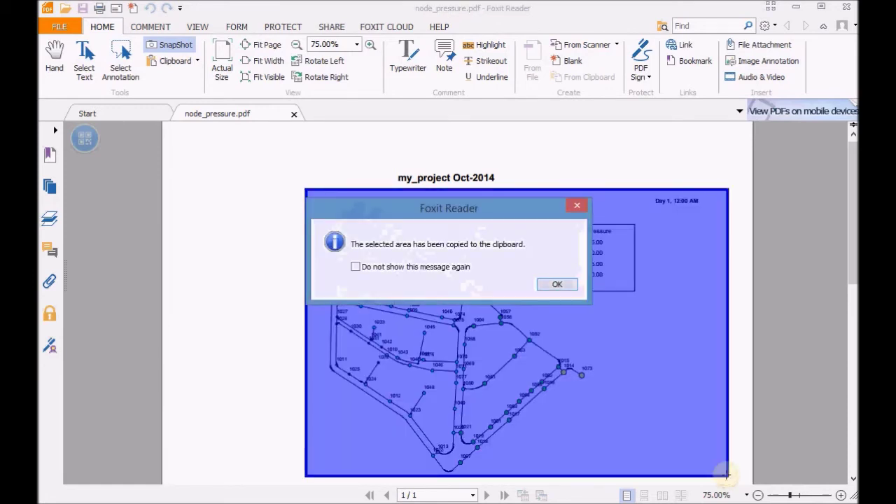
{"action": "left_click", "coordinate": [557, 285]}
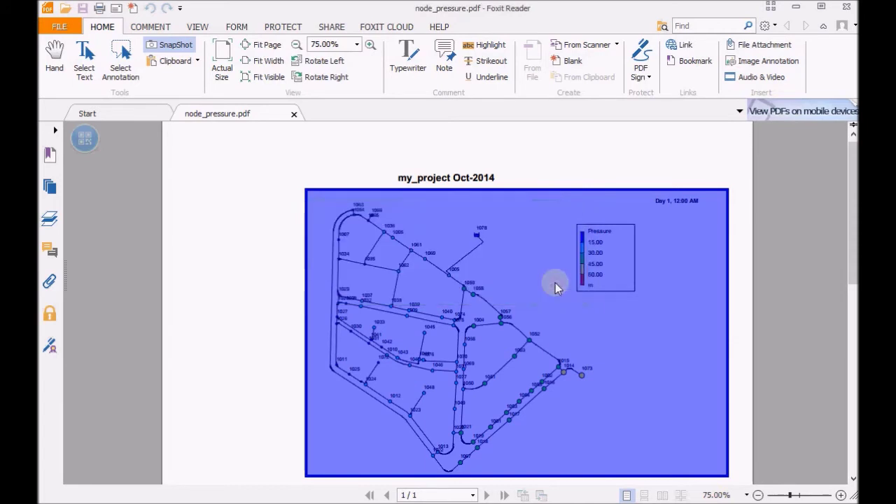
Back in the node_pressure sheet, paste the pressure network map image at cell C83
{"action": "key", "text": "alt+Tab"}
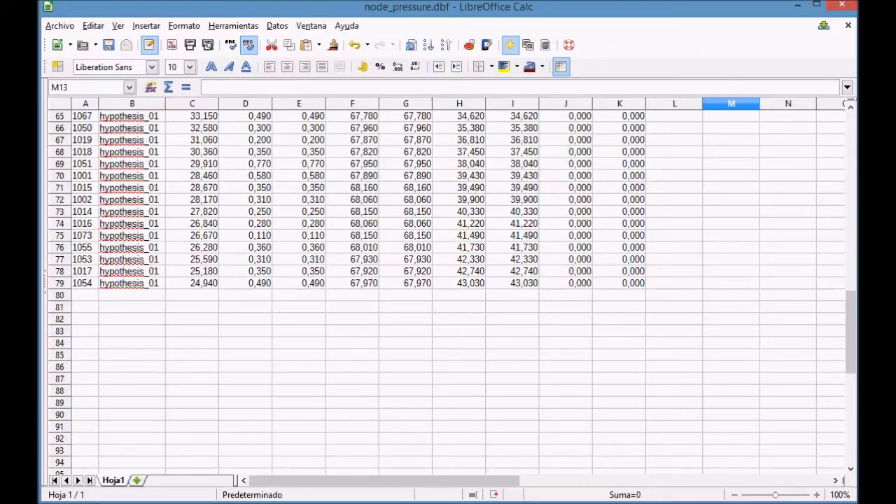
{"action": "left_click", "coordinate": [195, 329]}
{"action": "right_click", "coordinate": [196, 328]}
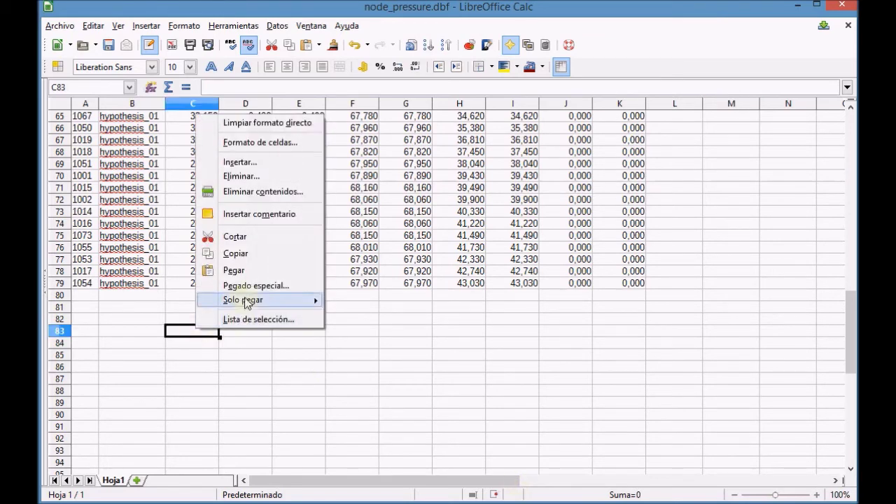
{"action": "left_click", "coordinate": [246, 275]}
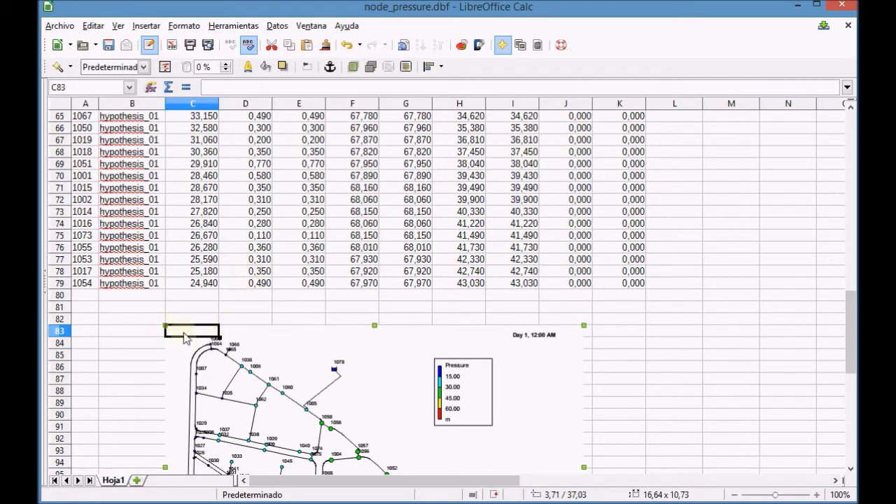
Enlarge the pasted map image by dragging its corner and side handles, then deselect it
{"action": "left_click_drag", "start_coordinate": [164, 324], "coordinate": [149, 316]}
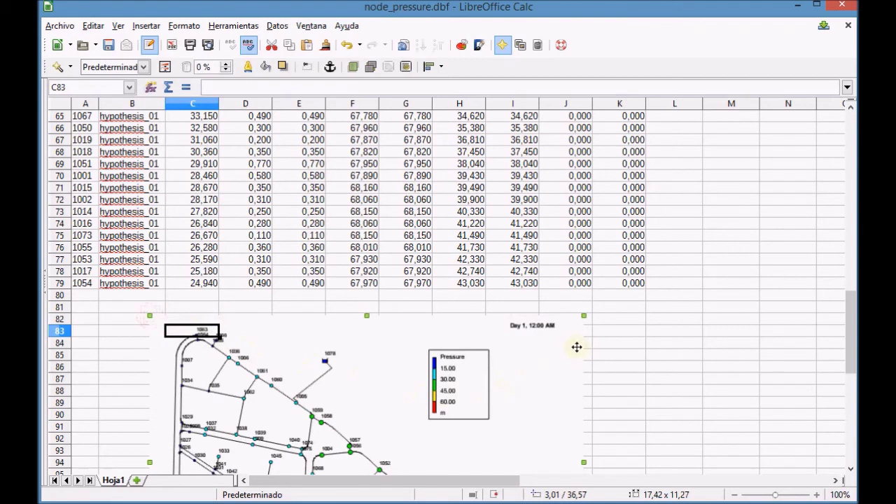
{"action": "left_click_drag", "start_coordinate": [584, 315], "coordinate": [587, 312]}
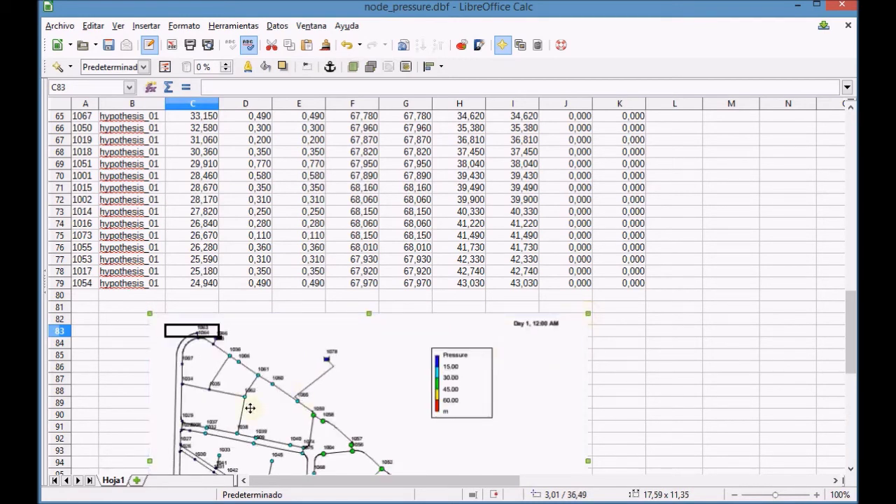
{"action": "left_click_drag", "start_coordinate": [152, 459], "coordinate": [138, 460]}
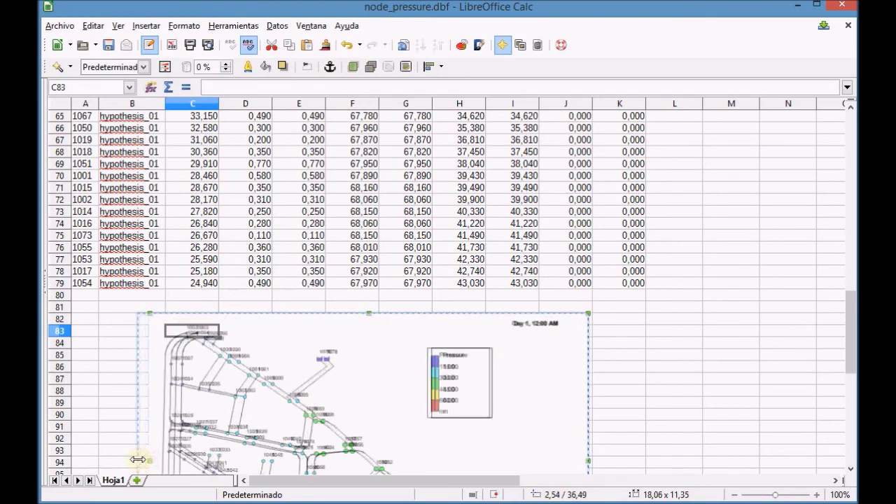
{"action": "left_click", "coordinate": [677, 412]}
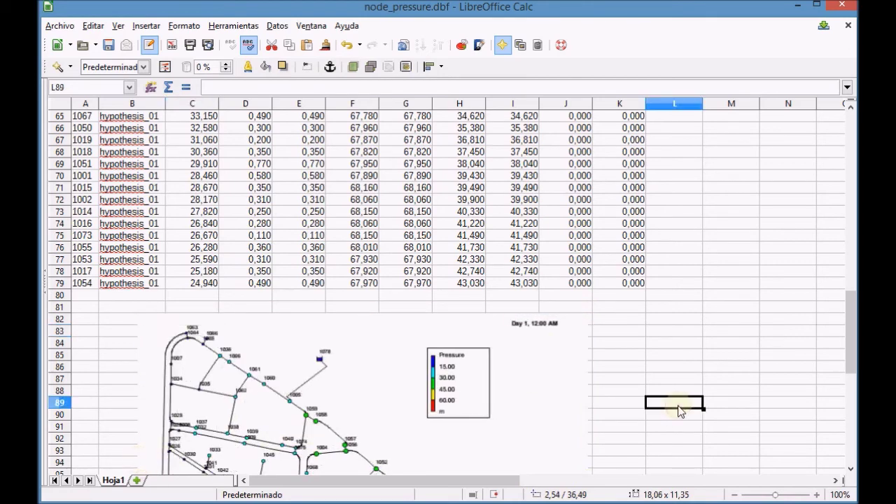
{"action": "scroll", "coordinate": [653, 316], "scroll_direction": "down", "scroll_amount": 1, "text": "ctrl"}
{"action": "scroll", "coordinate": [657, 320], "scroll_direction": "down", "scroll_amount": 1}
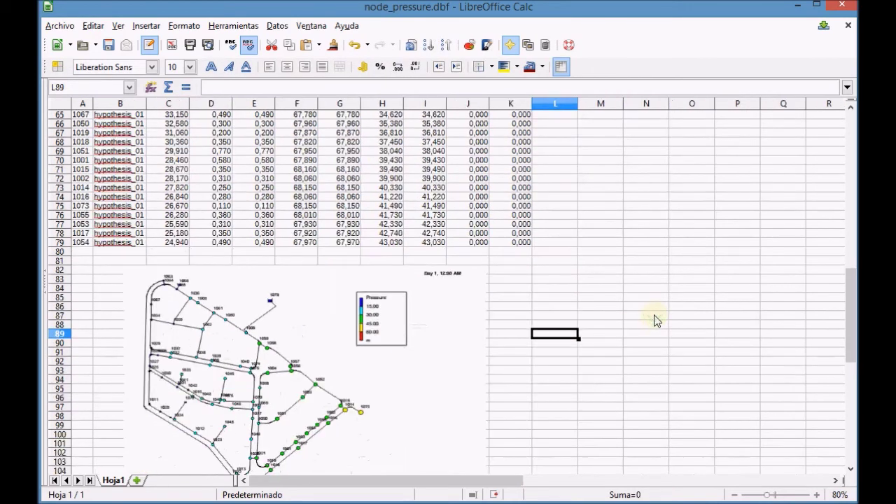
{"action": "mouse_move", "coordinate": [848, 309]}
{"action": "left_mouse_down"}
{"action": "mouse_move", "coordinate": [847, 334]}
{"action": "mouse_move", "coordinate": [839, 220]}
{"action": "mouse_move", "coordinate": [846, 133]}
{"action": "left_mouse_up"}
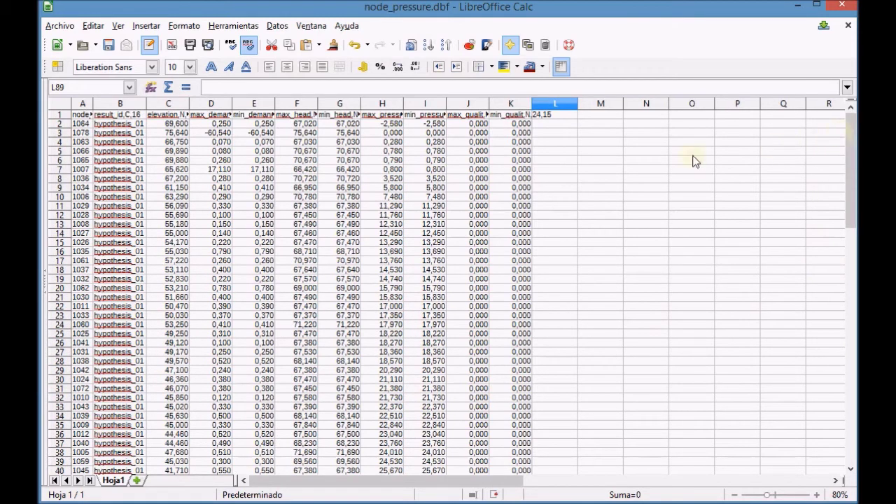
Save node_pressure.dbf, bringing up the dBASE-or-ODF format confirmation
{"action": "left_click", "coordinate": [112, 45]}
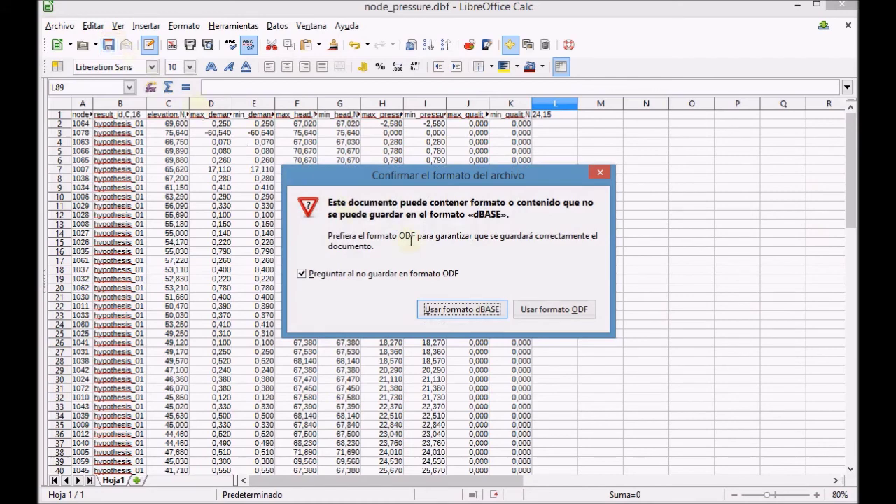